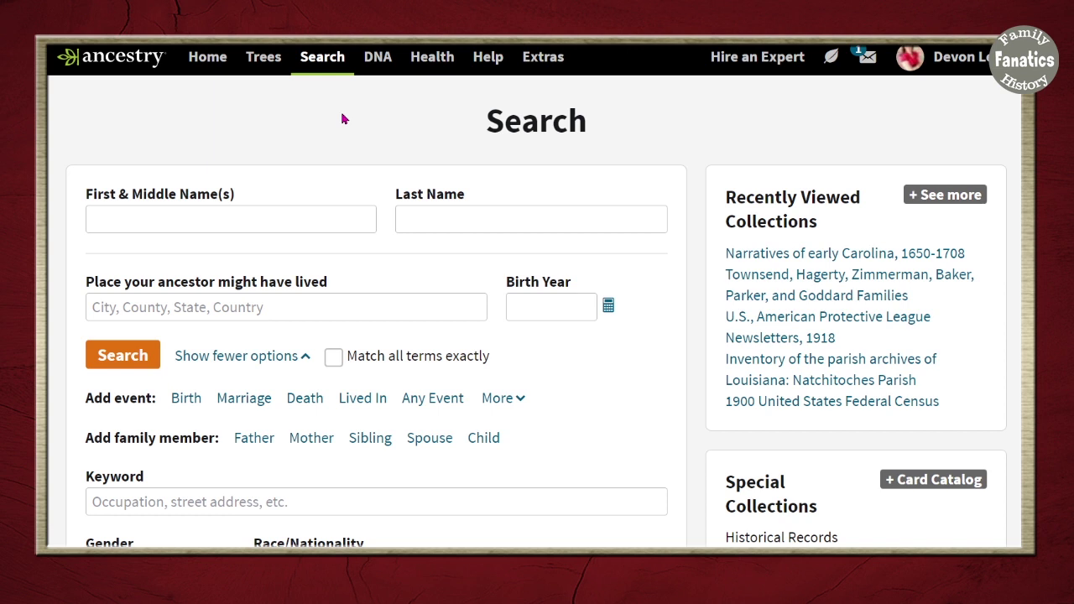
# Search the web for "1900 us federal census ancestry" and open Ancestry's 1900 US Federal Census Records result
pyautogui.moveTo(333, 65)
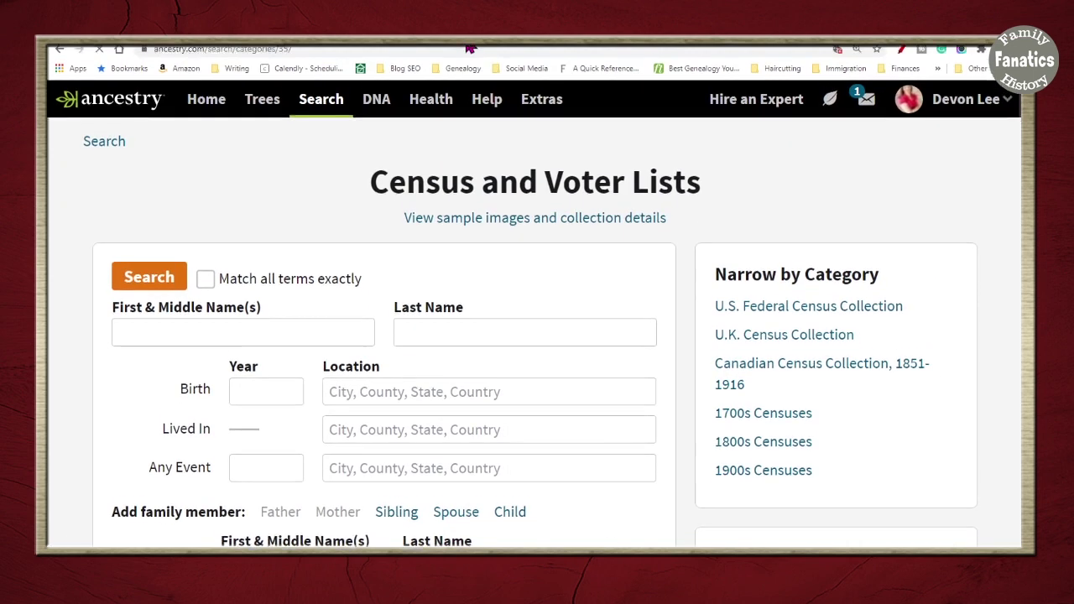
pyautogui.click(383, 68)
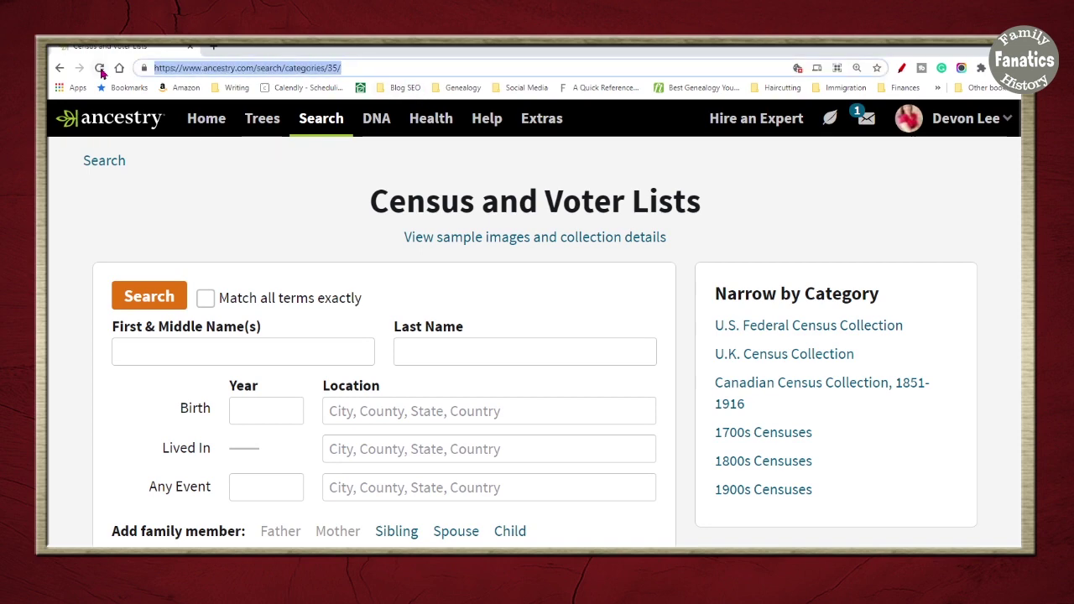
pyautogui.write('1990')
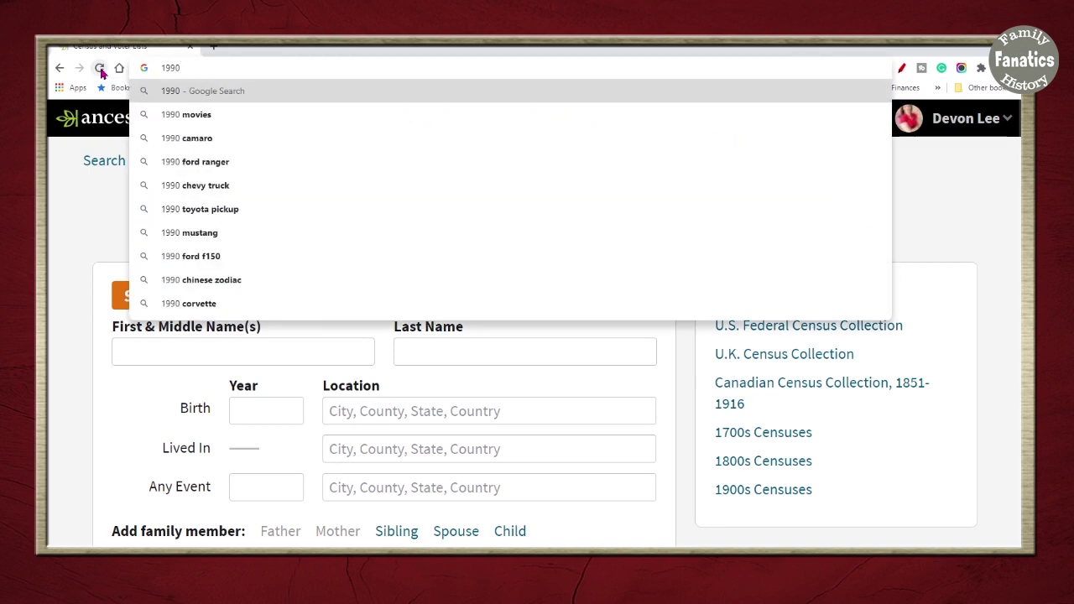
pyautogui.press('BackSpace')
pyautogui.press('BackSpace')
pyautogui.write('00 ')
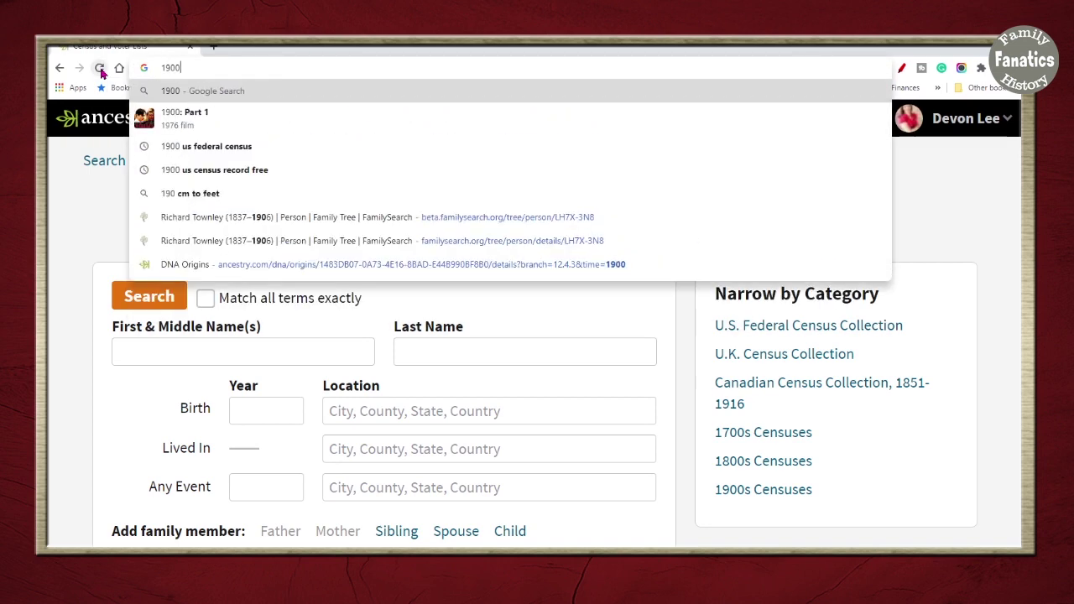
pyautogui.write('us federal census')
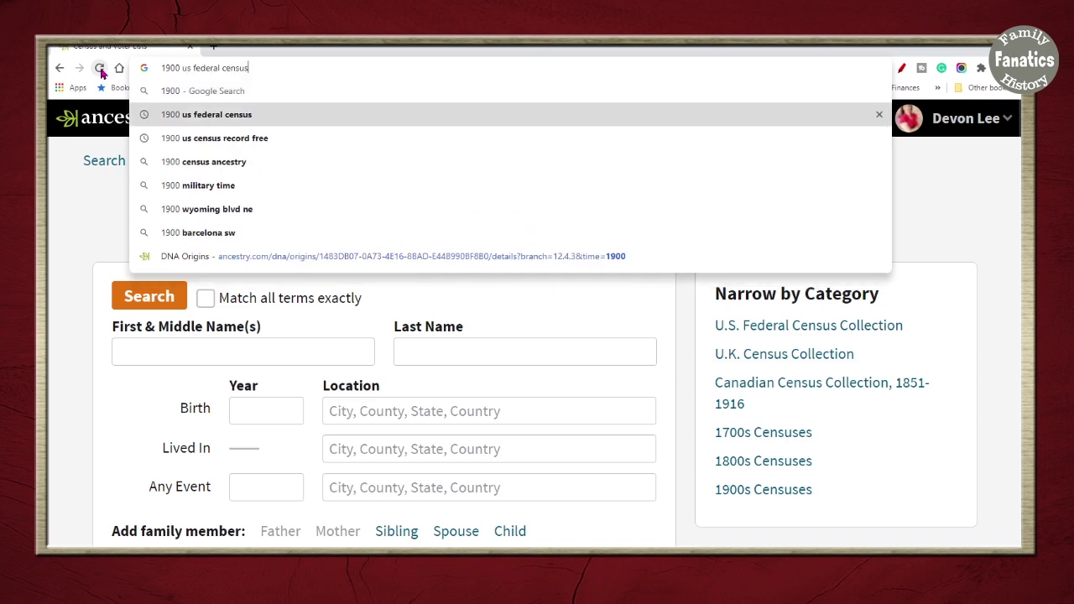
pyautogui.write(' ancestry')
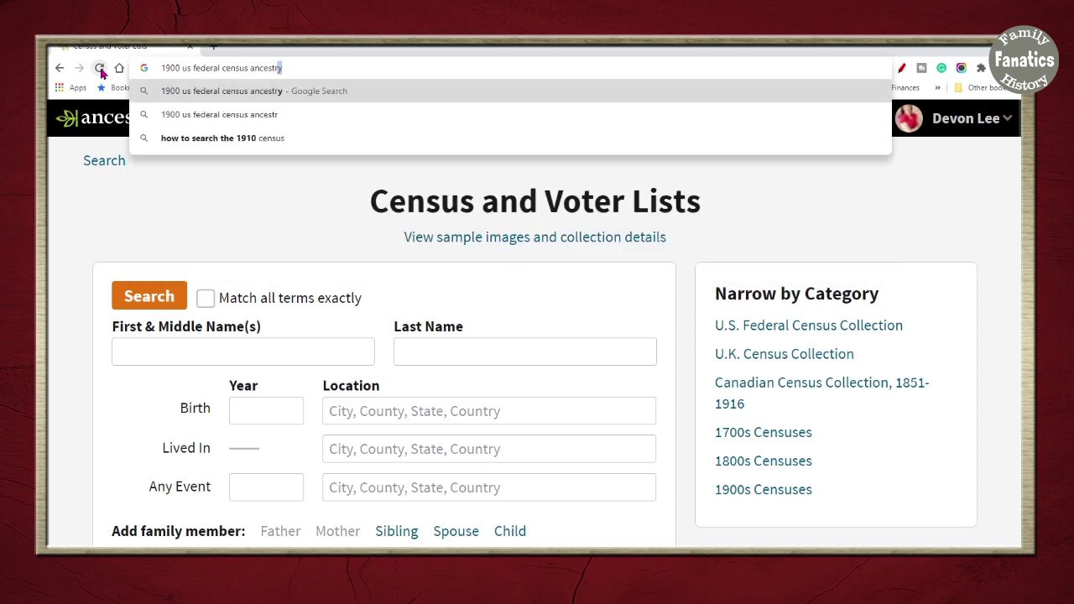
pyautogui.press('Return')
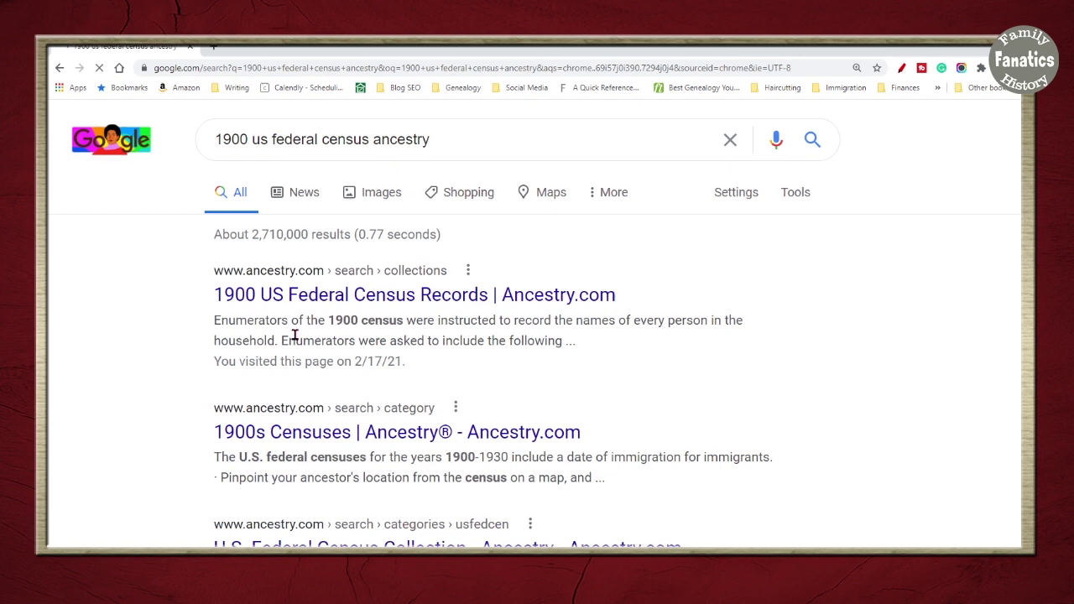
pyautogui.click(319, 300)
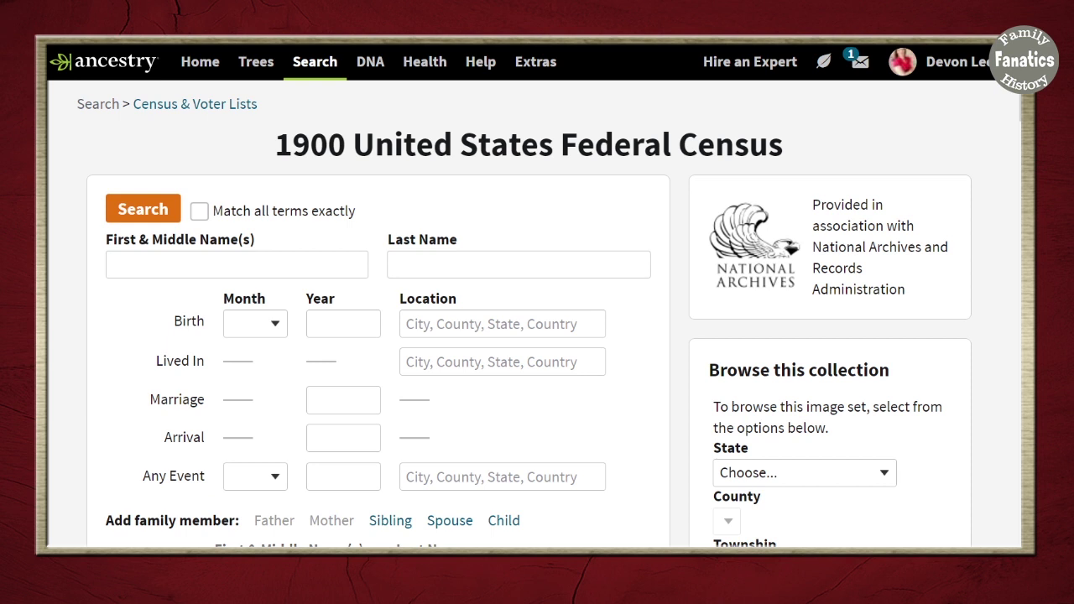
# Set the birth year to 1818, restricted to exact within +/-1 year
pyautogui.click(348, 328)
pyautogui.write('1818')
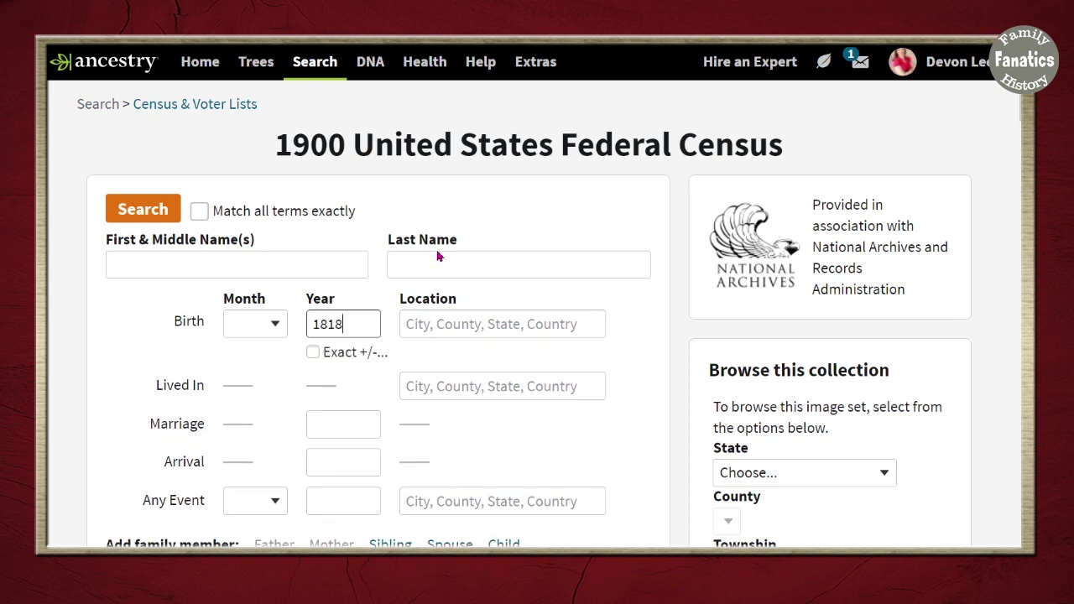
pyautogui.click(433, 323)
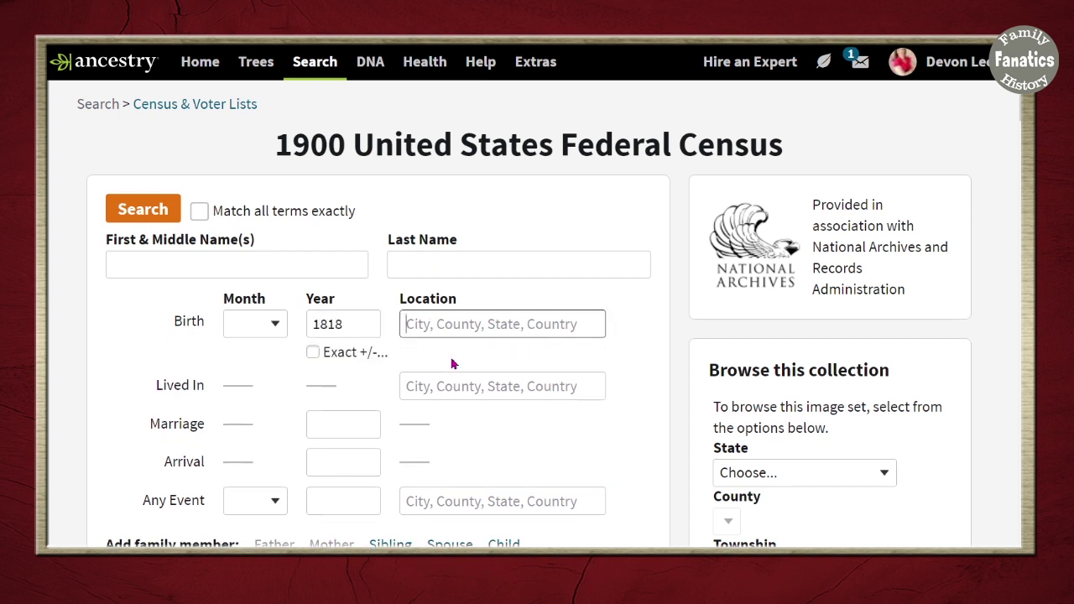
pyautogui.click(351, 354)
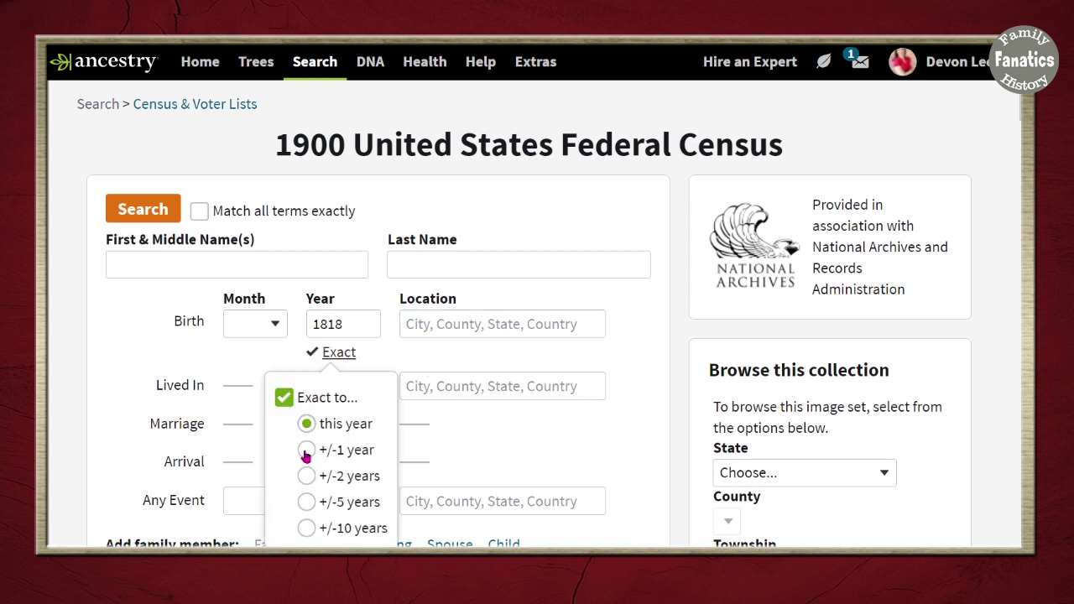
pyautogui.click(307, 450)
# Set the Lived In location to Howard County, Missouri, USA, and limit it to exactly this place
pyautogui.click(467, 324)
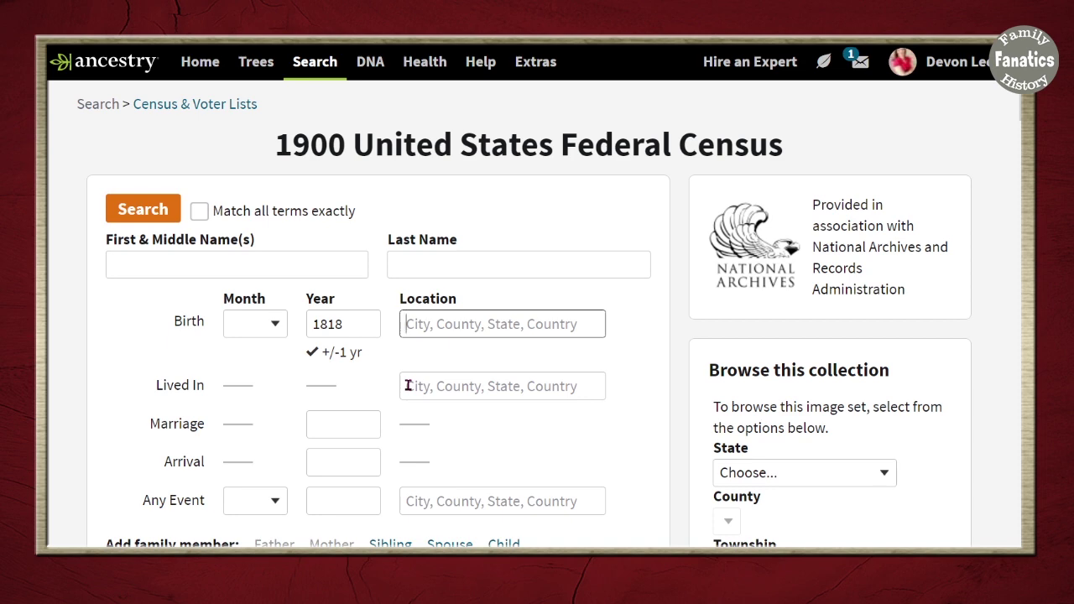
pyautogui.scroll(-1, 446, 361)
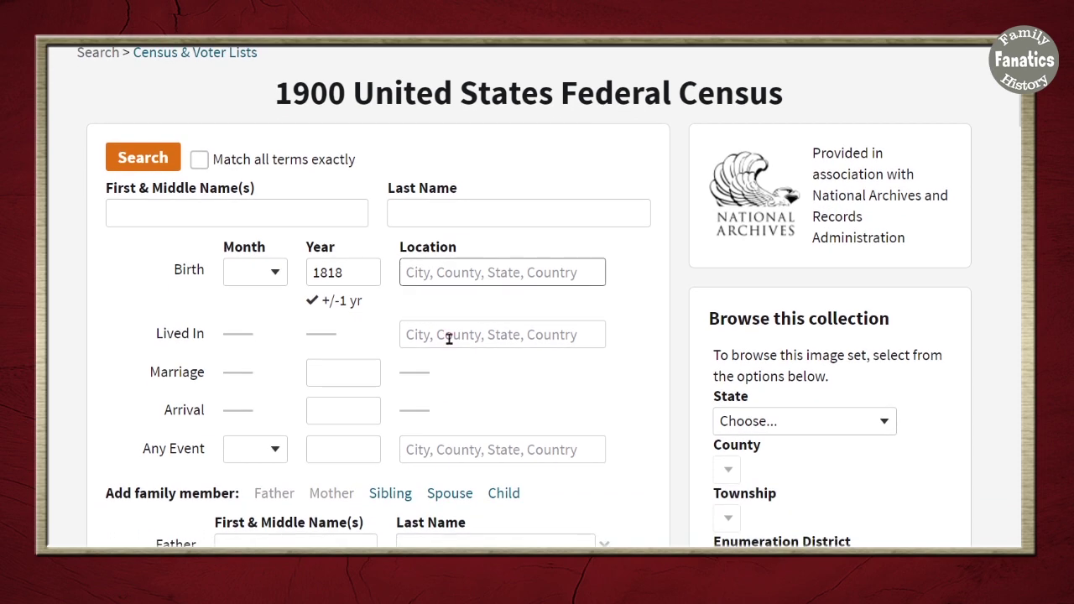
pyautogui.click(449, 338)
pyautogui.write('How')
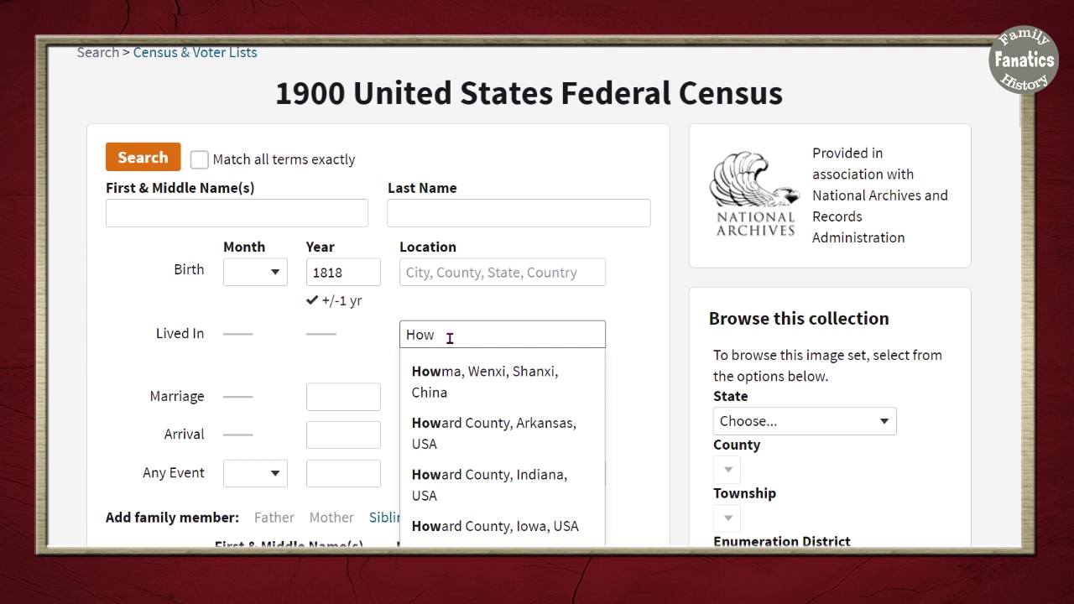
pyautogui.write('ard County')
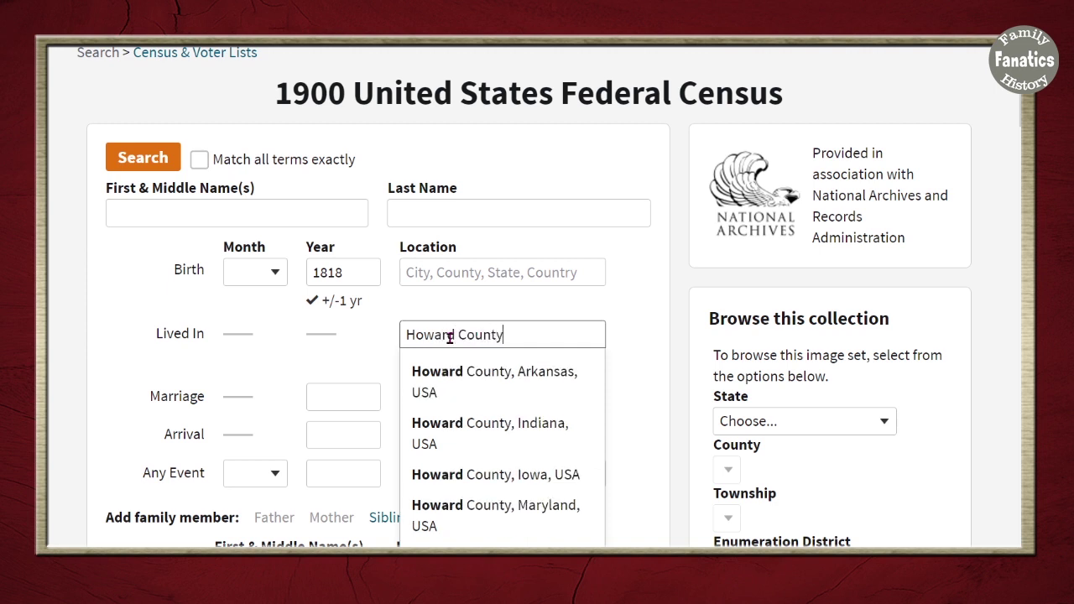
pyautogui.write(', Miss')
pyautogui.click(422, 366)
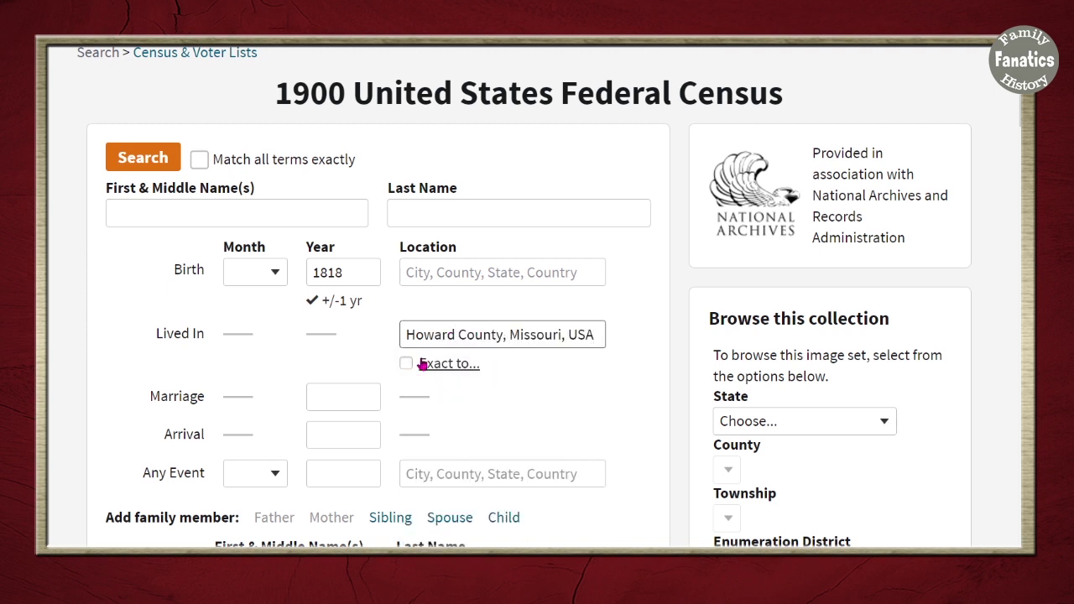
pyautogui.click(422, 366)
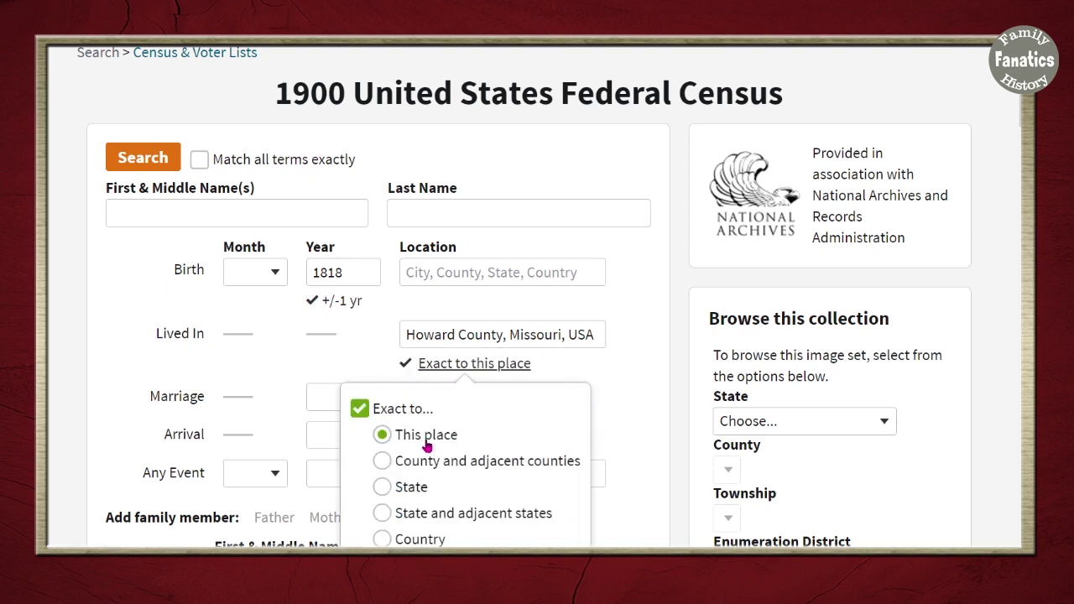
pyautogui.click(627, 388)
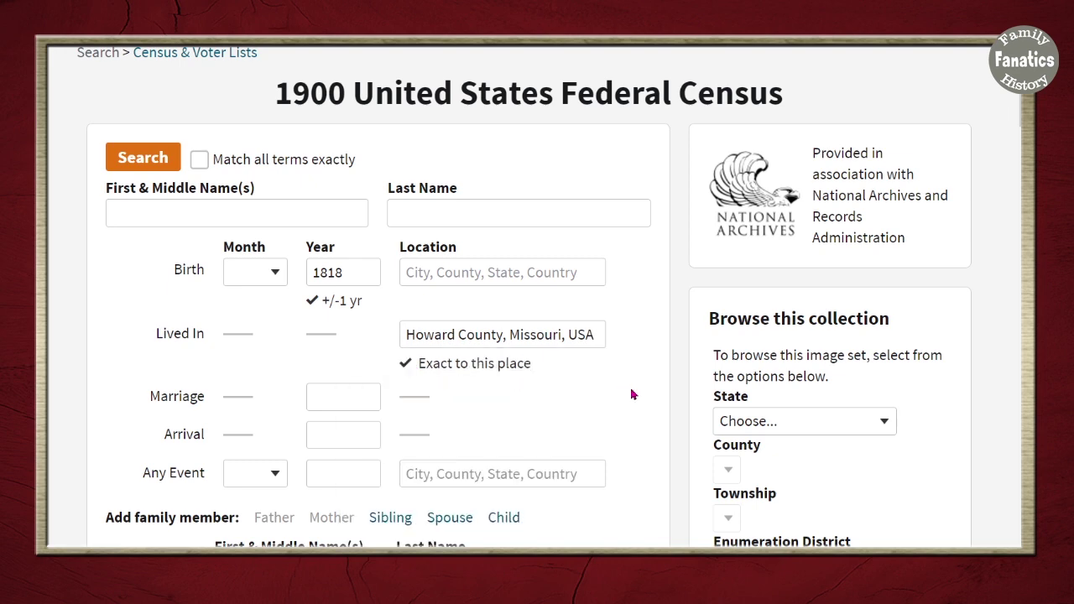
# Run the 1900 census search with the entered birth year and residence, leaving the name and remaining fields blank
pyautogui.scroll(-6, 632, 394)
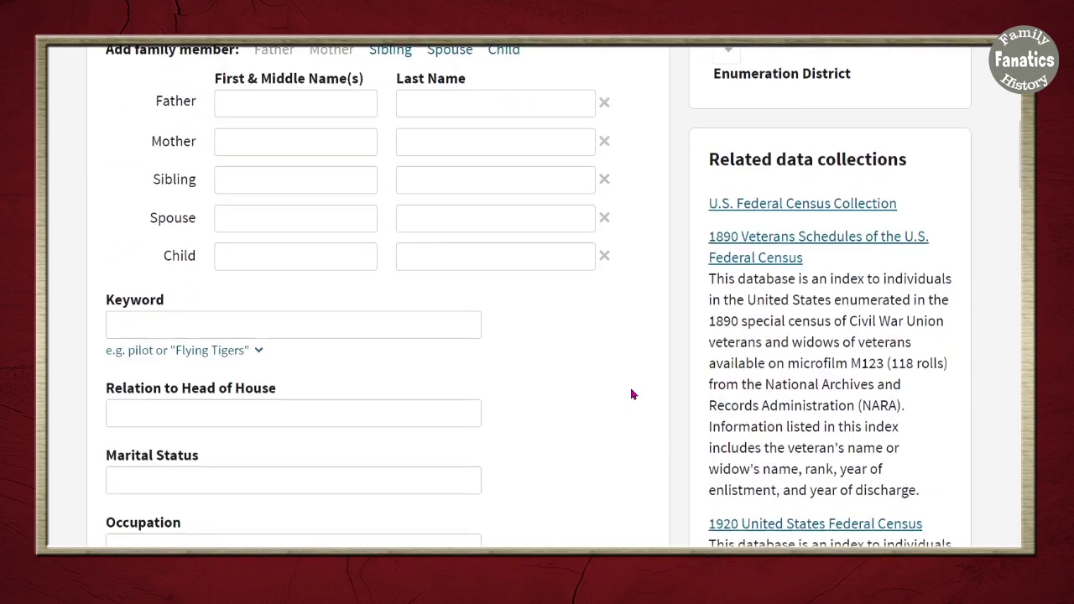
pyautogui.scroll(-6, 633, 394)
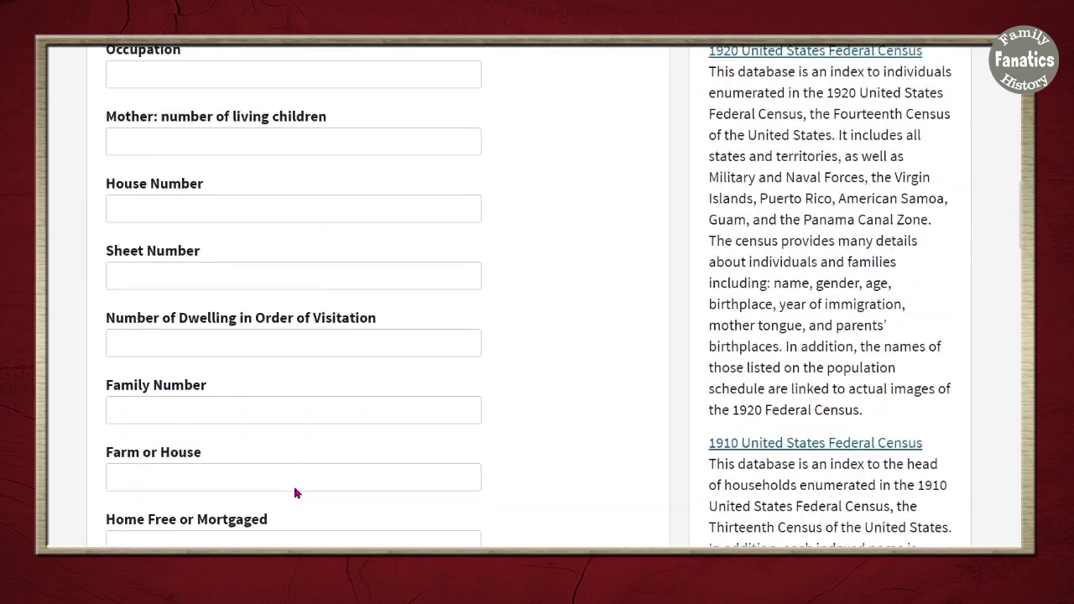
pyautogui.scroll(-12, 162, 513)
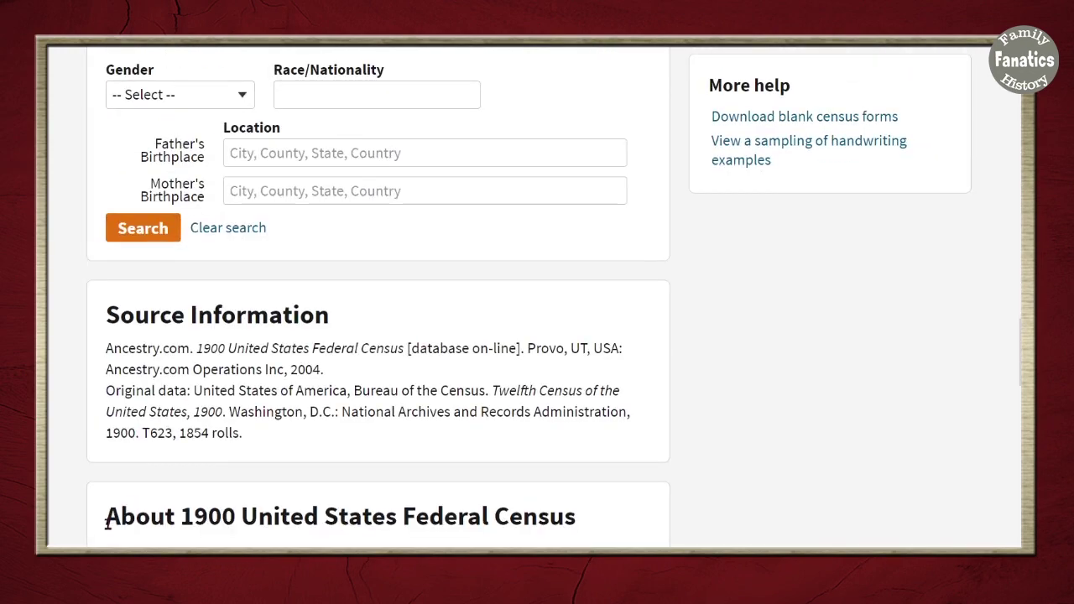
pyautogui.scroll(18, 503, 422)
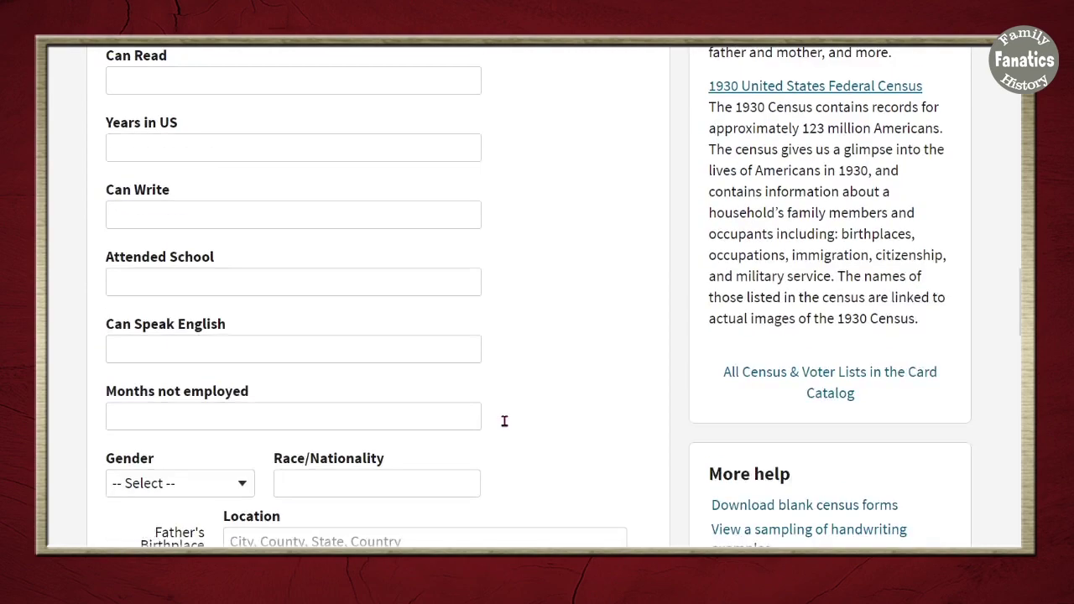
pyautogui.scroll(6, 504, 422)
pyautogui.scroll(-2, 532, 263)
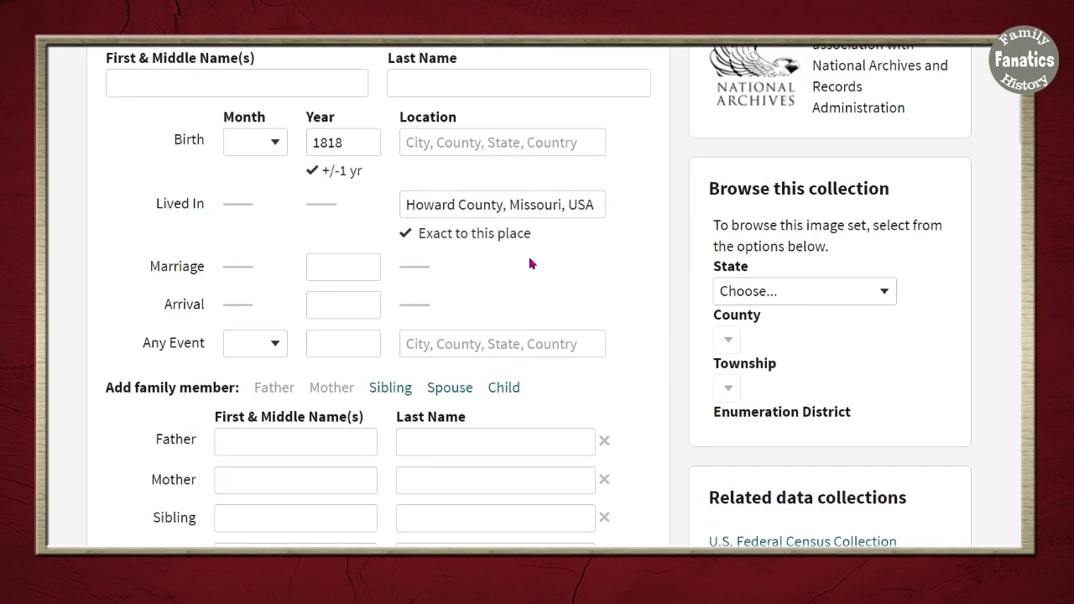
pyautogui.click(533, 210)
pyautogui.click(534, 212)
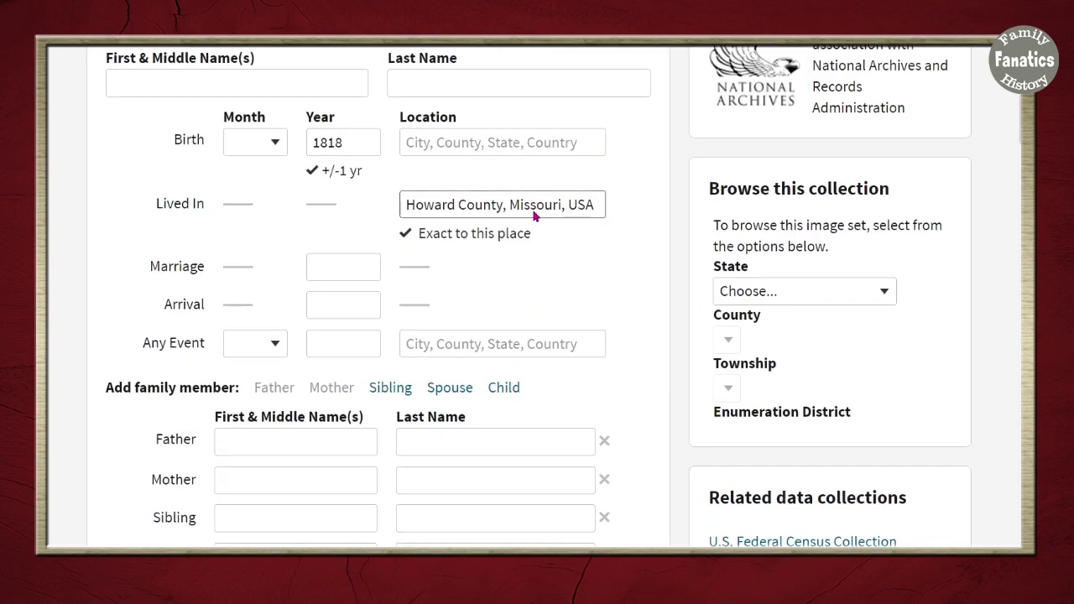
pyautogui.press('Return')
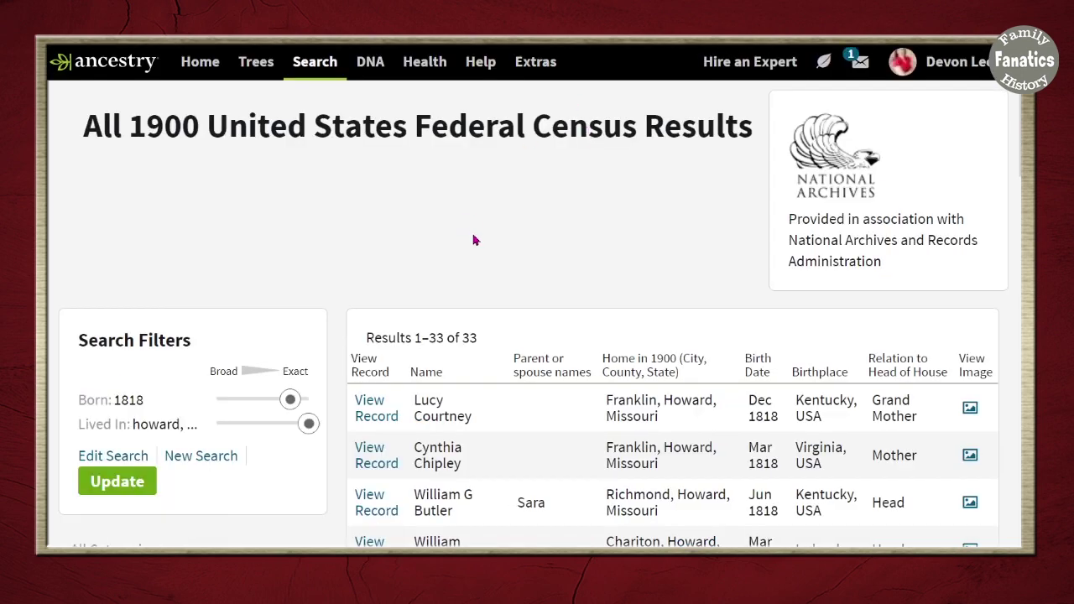
# Broaden the Lived In search filter to State level and update the census results
pyautogui.scroll(-2, 474, 240)
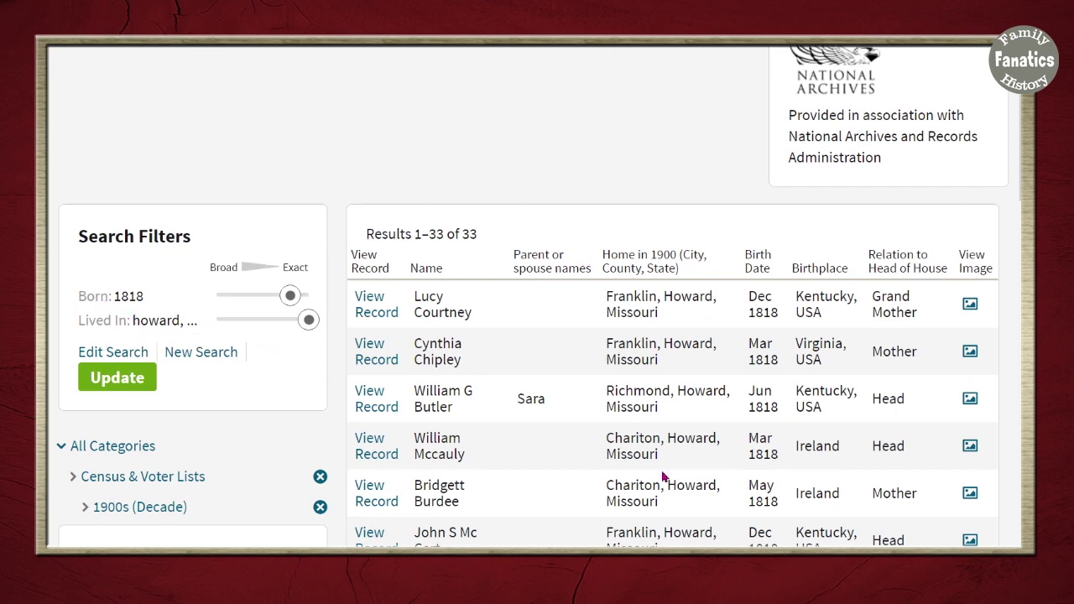
pyautogui.scroll(-2, 662, 477)
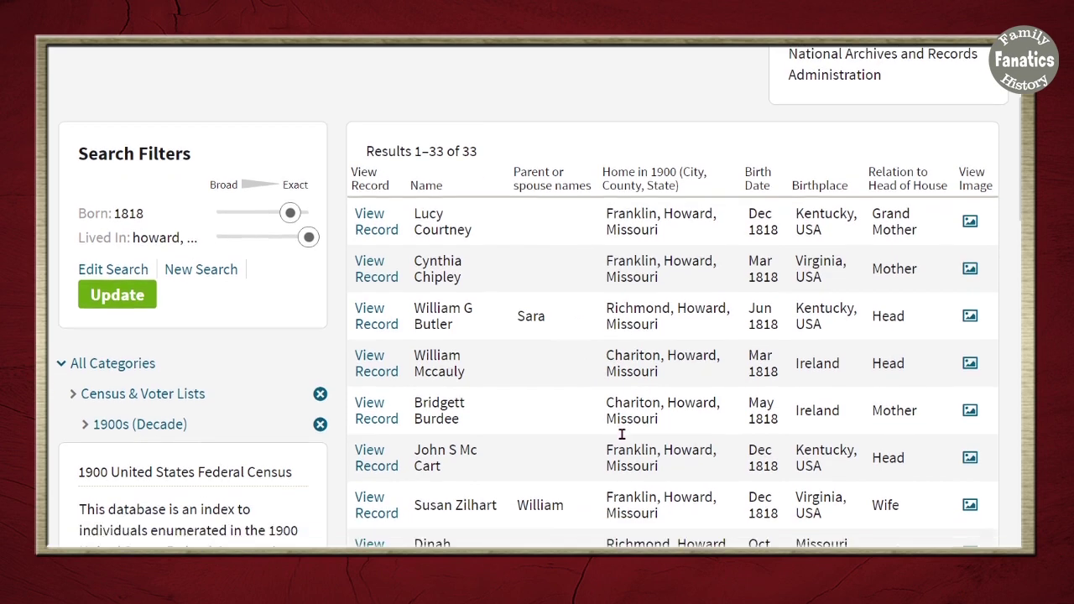
pyautogui.scroll(-4, 622, 434)
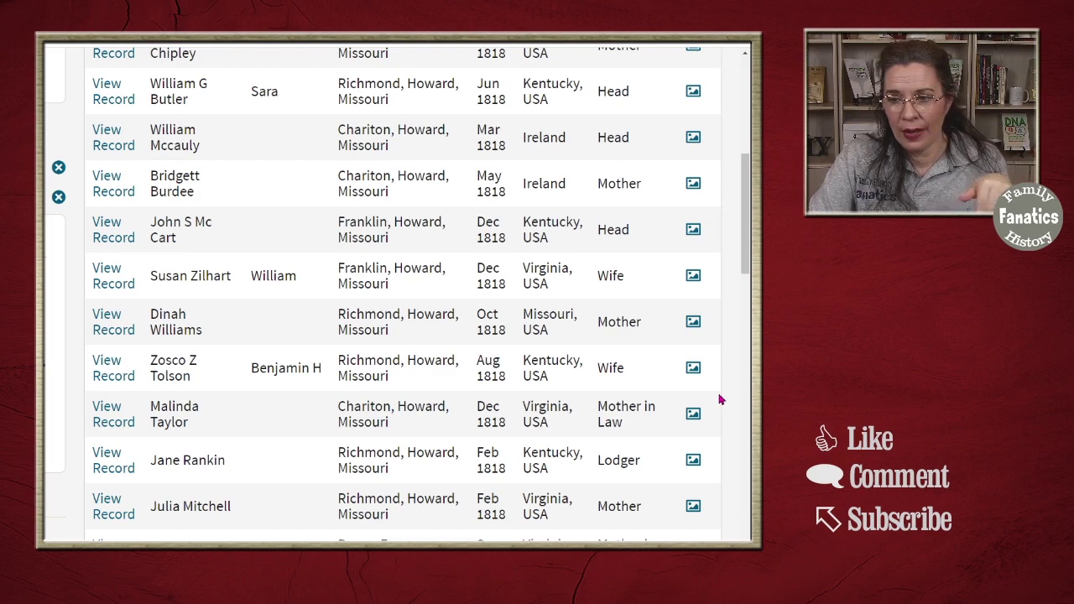
pyautogui.scroll(-7, 423, 405)
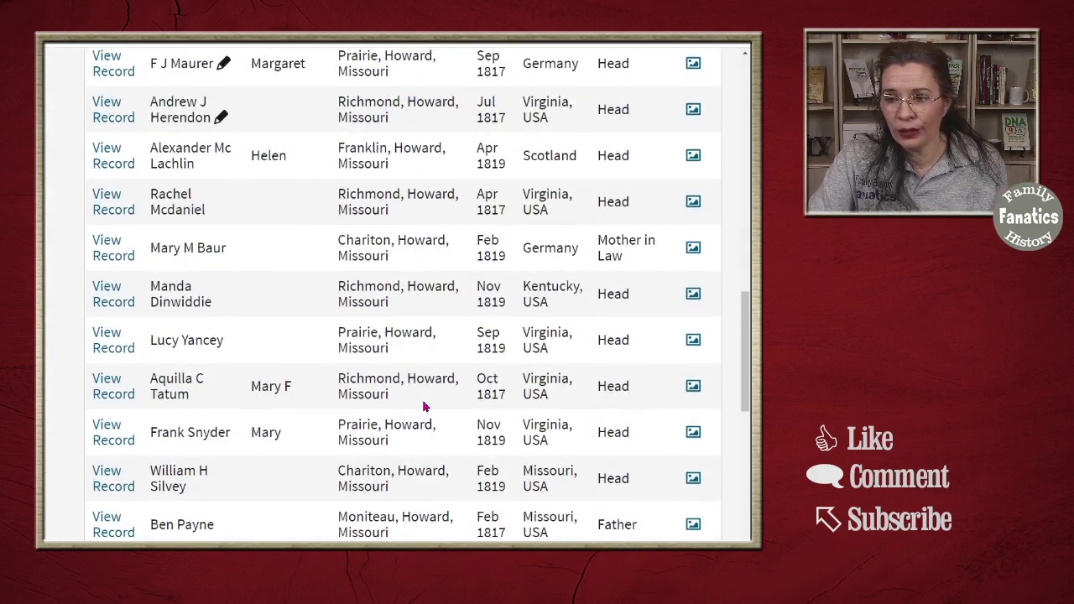
pyautogui.scroll(-1, 424, 406)
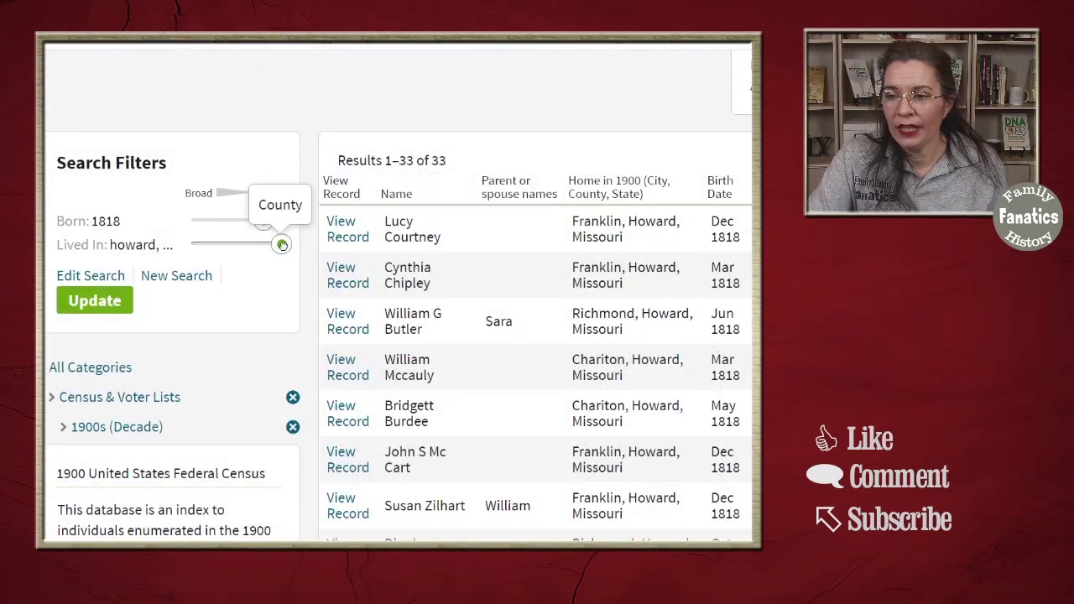
pyautogui.moveTo(282, 245); pyautogui.dragTo(263, 244)
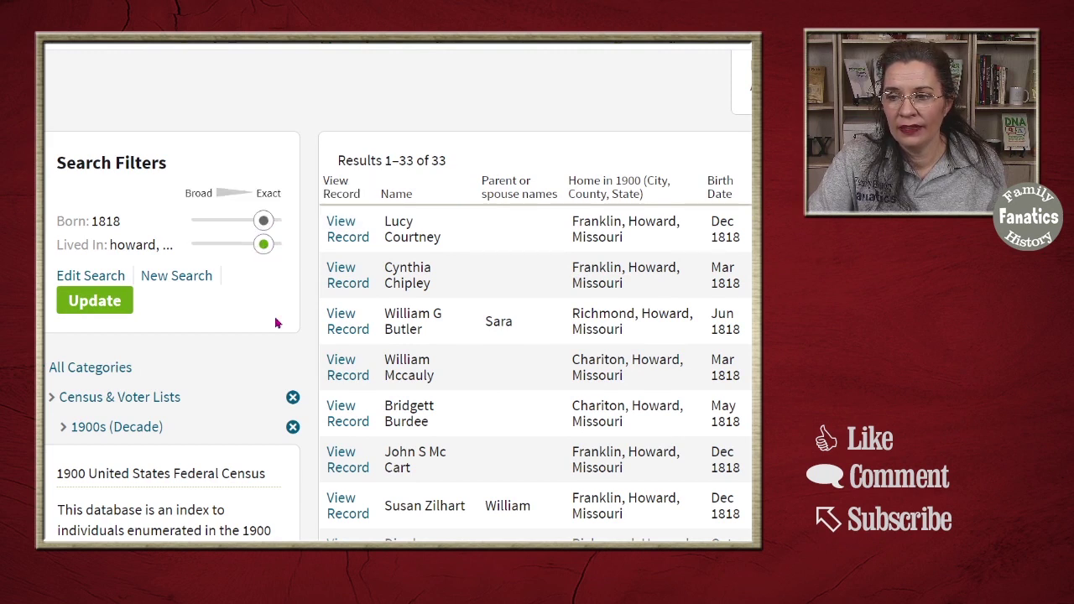
pyautogui.moveTo(263, 244); pyautogui.dragTo(245, 244)
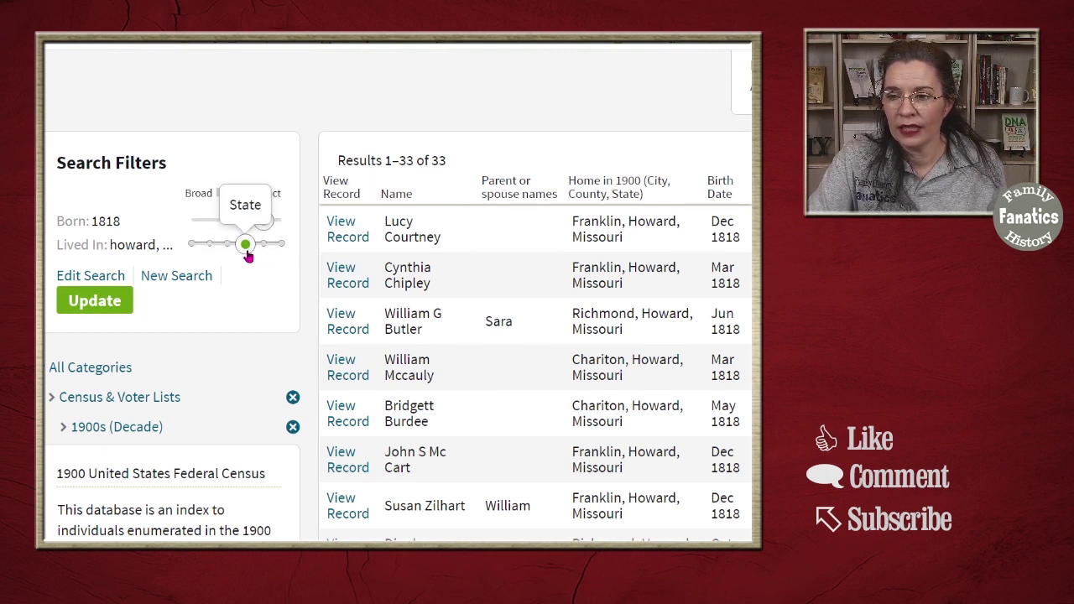
pyautogui.click(119, 304)
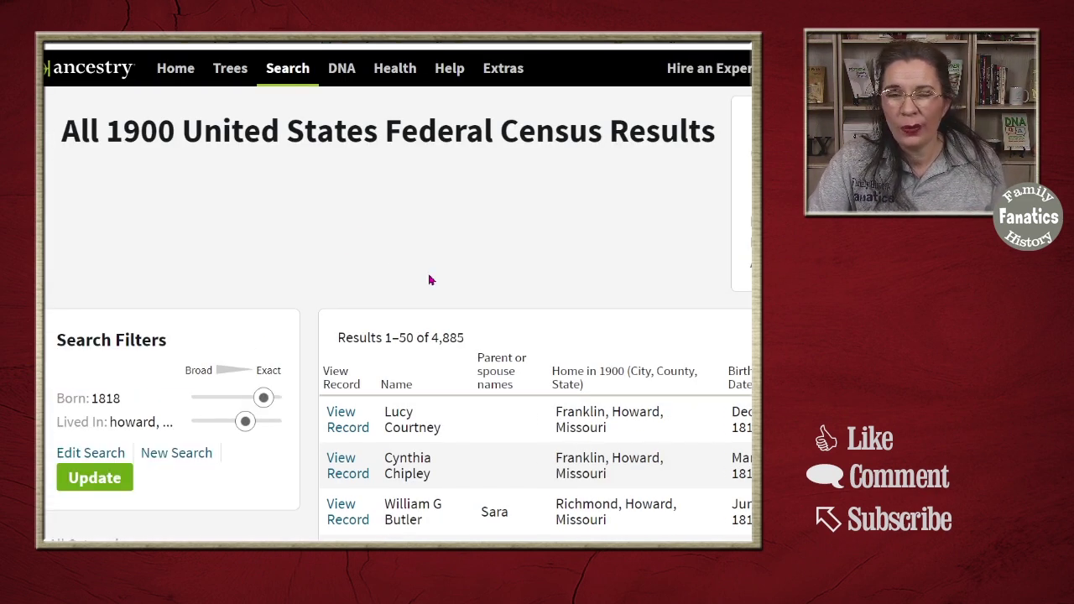
# Examine the total number of matches and the list of people in the statewide census results
pyautogui.scroll(-2, 429, 280)
pyautogui.doubleClick(446, 212)
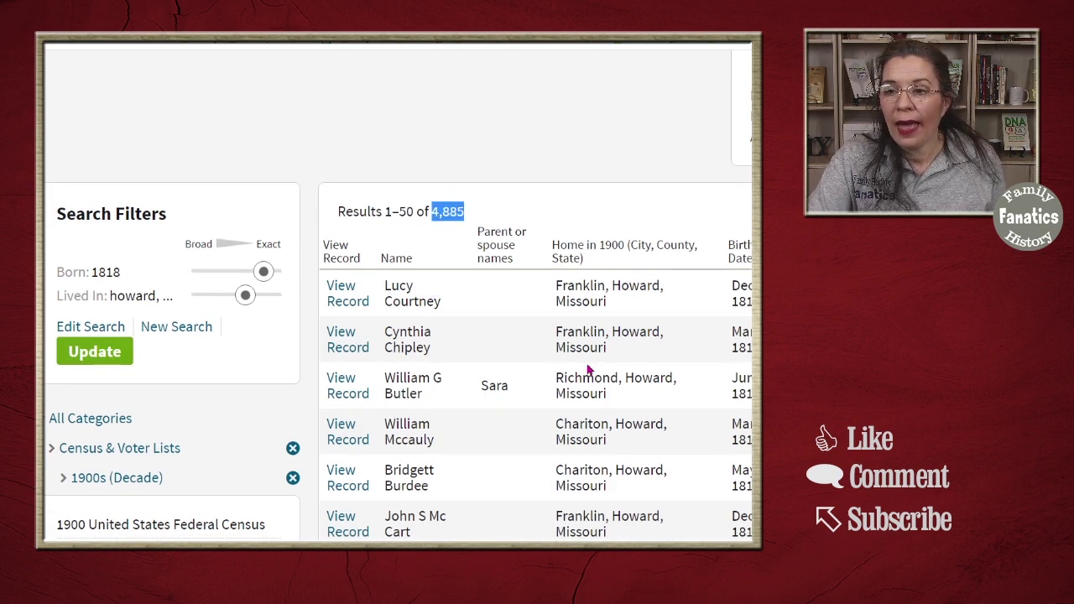
pyautogui.scroll(-6, 588, 369)
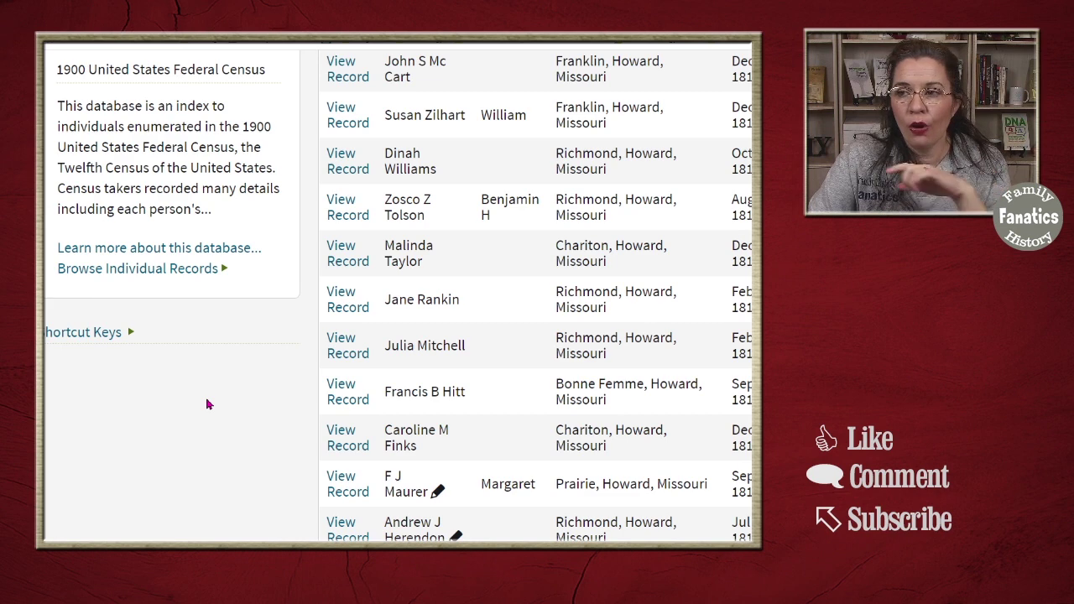
pyautogui.scroll(6, 206, 403)
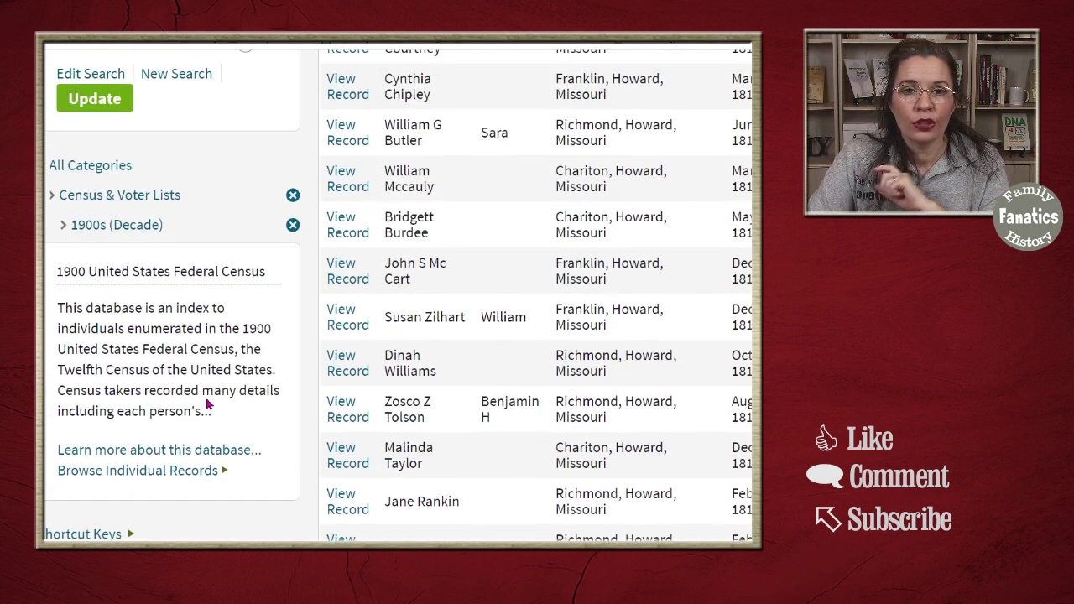